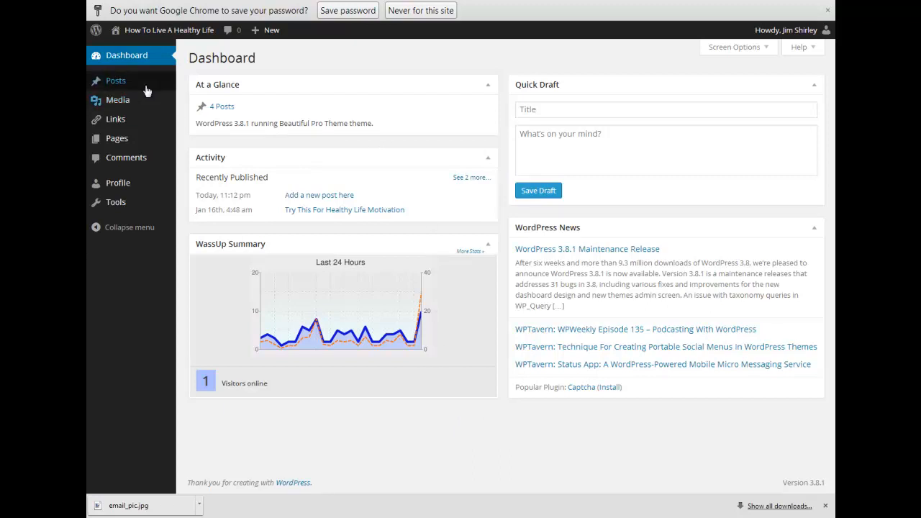
- Start a new blank blog post
{"action": "mouse_move", "coordinate": [148, 83]}
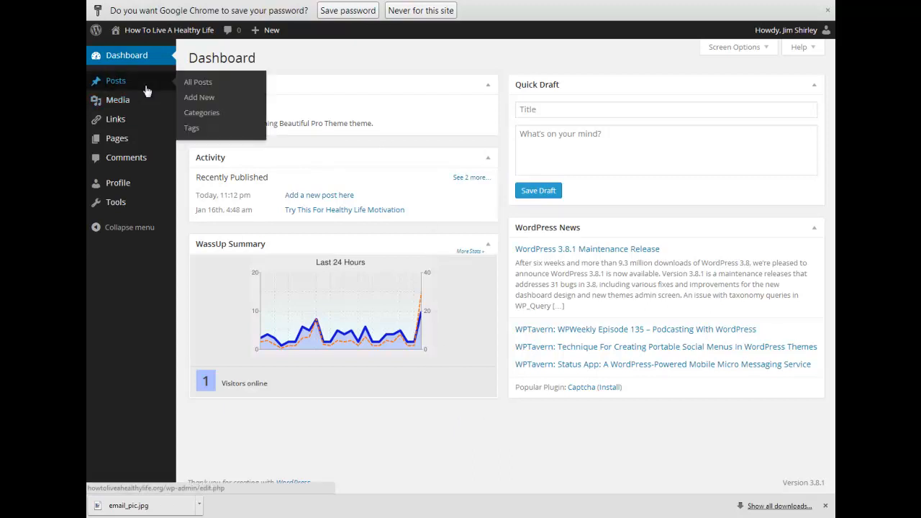
{"action": "left_click", "coordinate": [205, 97]}
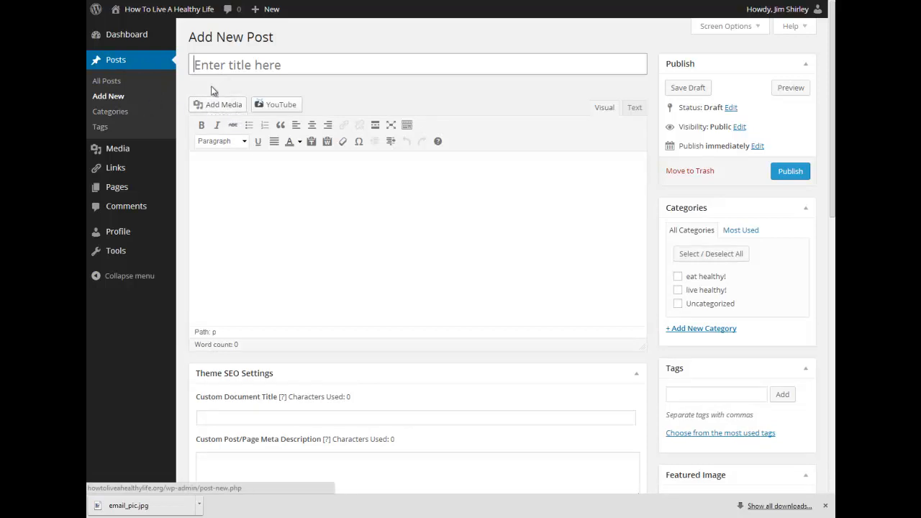
{"action": "type", "text": "Email"}
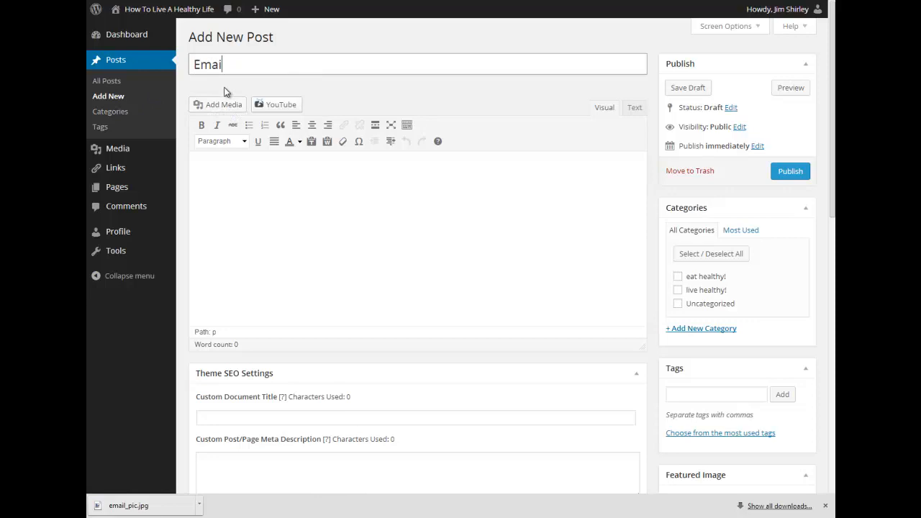
{"action": "type", "text": " Mar"}
{"action": "key", "text": "BackSpace"}
{"action": "key", "text": "BackSpace"}
{"action": "key", "text": "BackSpace"}
{"action": "key", "text": "BackSpace"}
{"action": "key", "text": "BackSpace"}
{"action": "key", "text": "BackSpace"}
{"action": "key", "text": "BackSpace"}
{"action": "key", "text": "BackSpace"}
{"action": "key", "text": "BackSpace"}
- Title the post "3 Tips for Email Marketing" and paste the copied article into its body
{"action": "type", "text": "3 Tips for Em"}
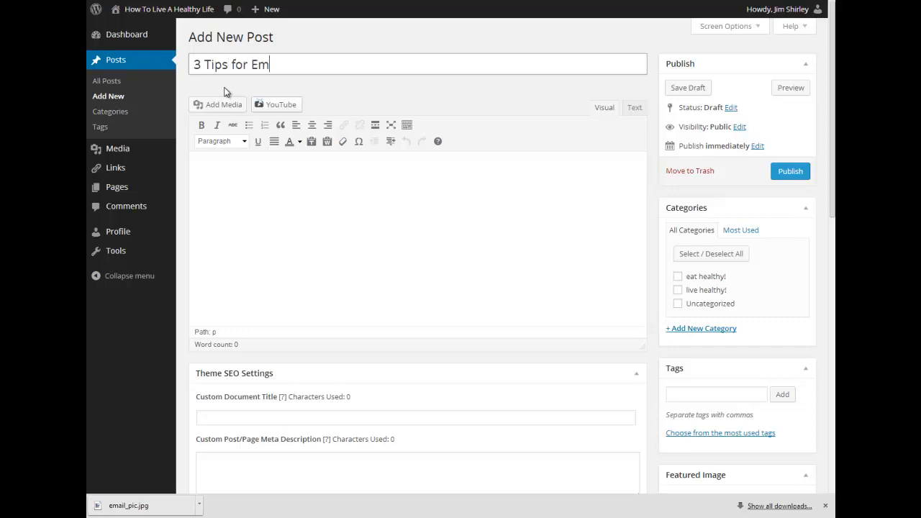
{"action": "type", "text": "ail Marketing"}
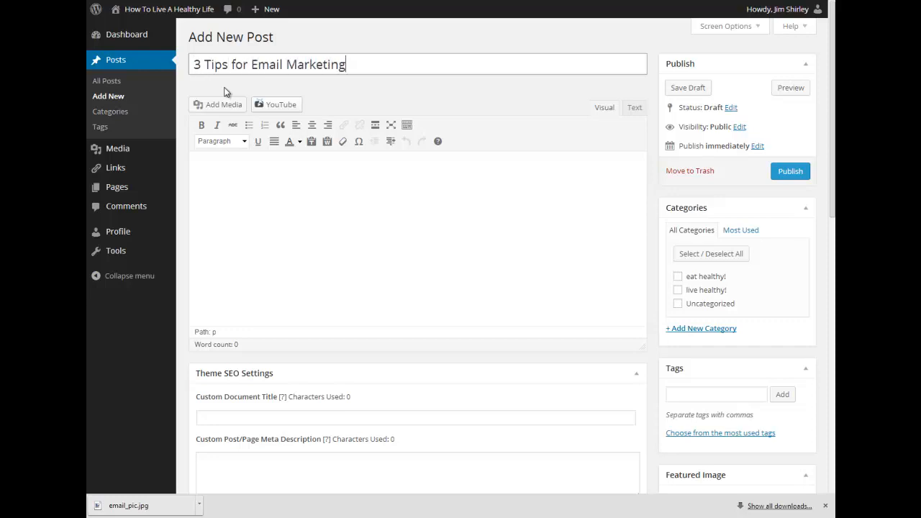
{"action": "left_click", "coordinate": [266, 218]}
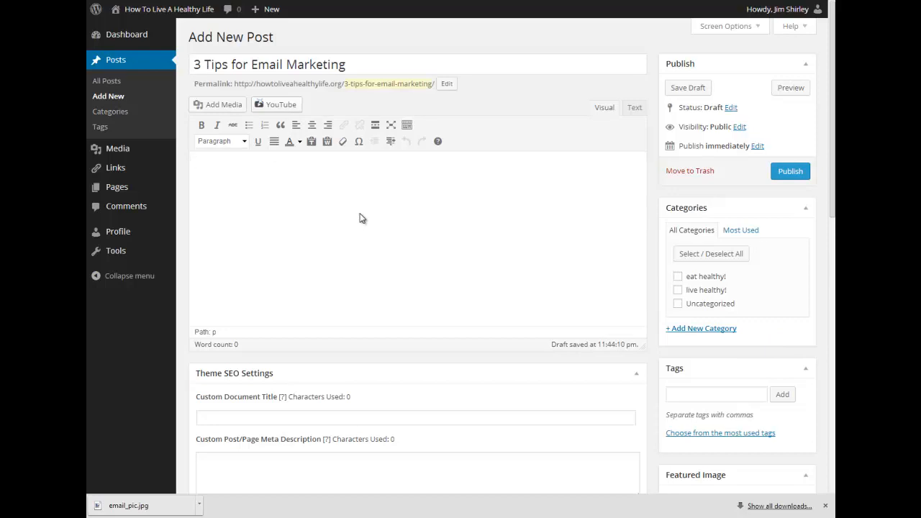
{"action": "key", "text": "ctrl+v"}
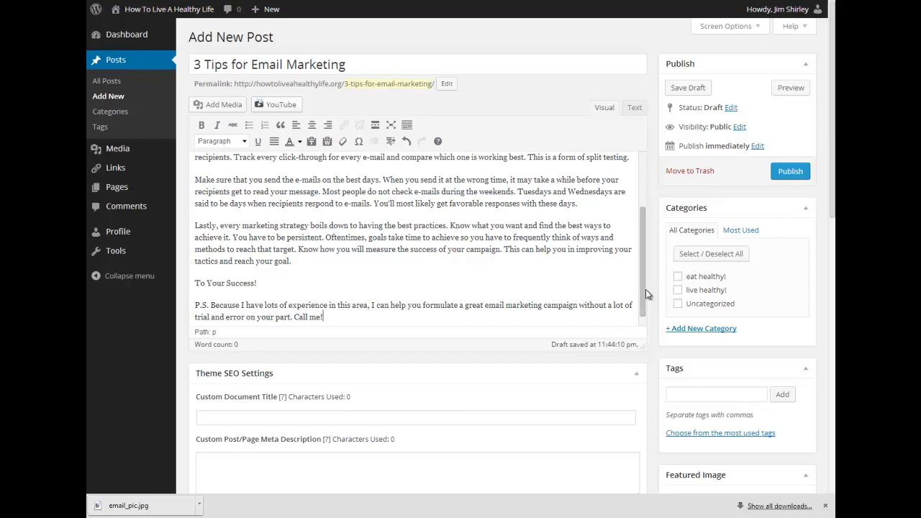
{"action": "scroll", "coordinate": [644, 295], "scroll_direction": "up", "scroll_amount": 2}
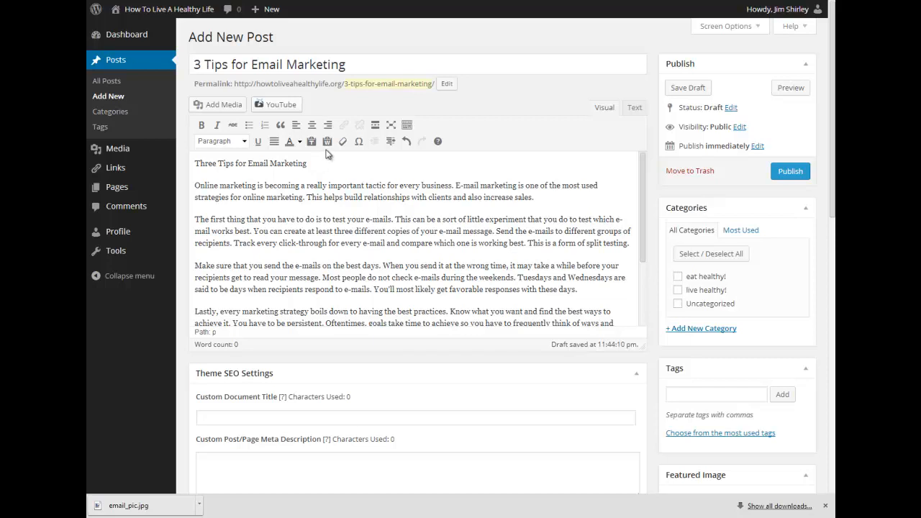
- Try to paste the copied article through the Paste from Word dialog and close the dialog
{"action": "left_click", "coordinate": [407, 126]}
{"action": "left_click", "coordinate": [408, 126]}
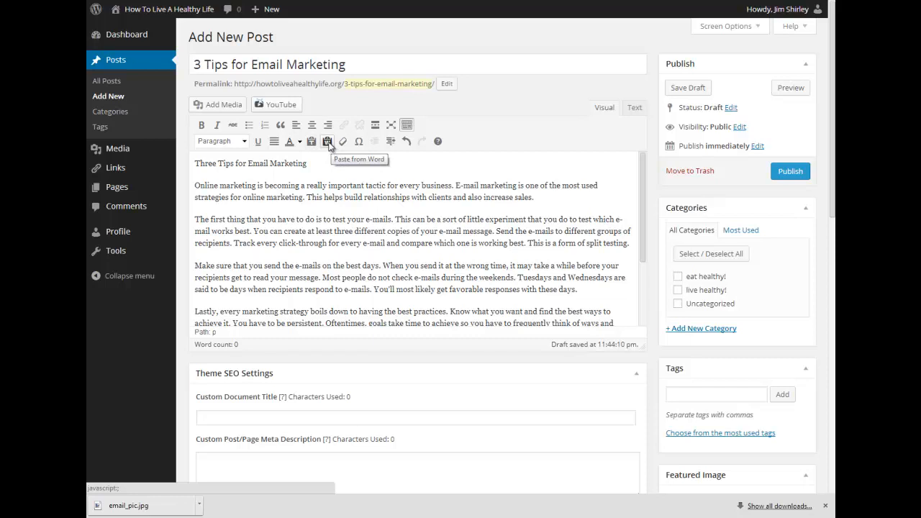
{"action": "left_click", "coordinate": [327, 142]}
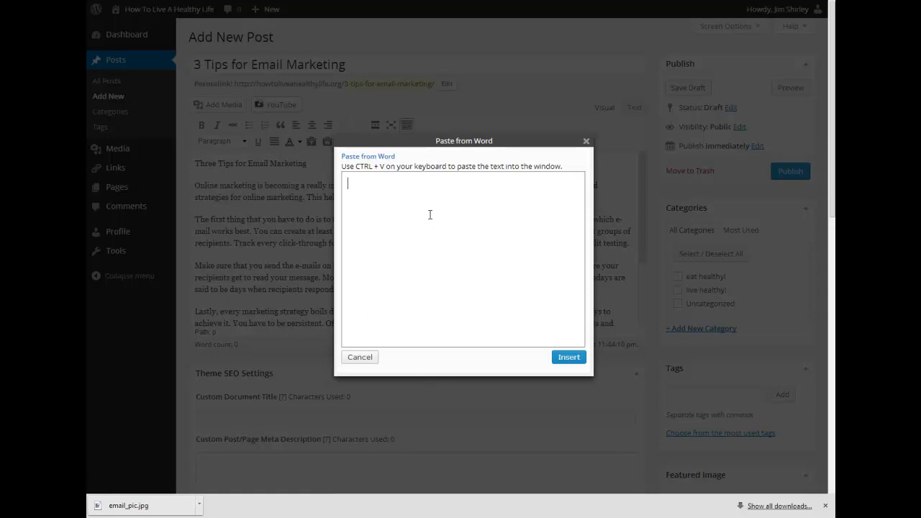
{"action": "key", "text": "ctrl+v"}
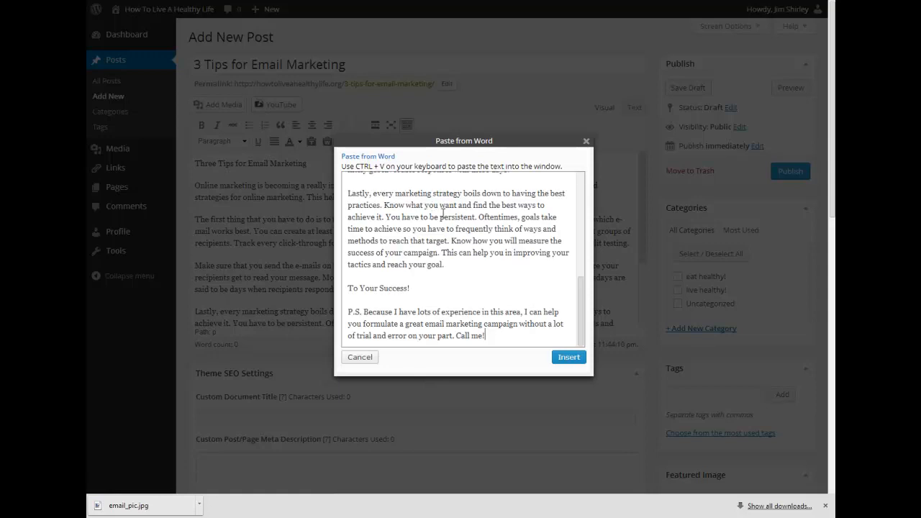
{"action": "left_click", "coordinate": [567, 358]}
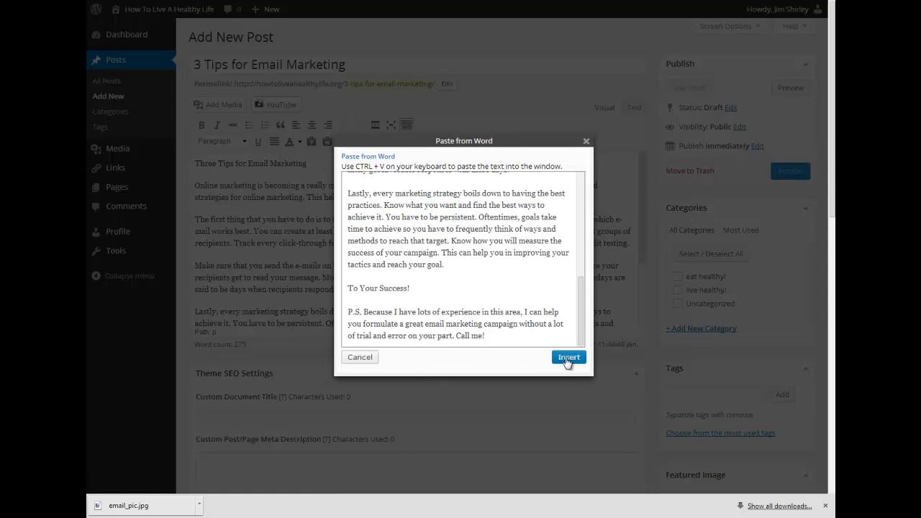
{"action": "left_click", "coordinate": [585, 142]}
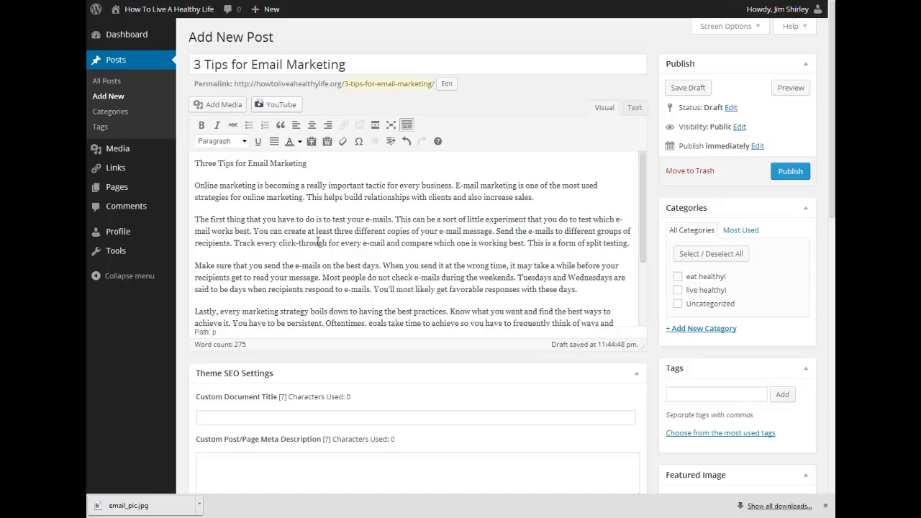
- Format the body's opening line "Three Tips for Email Marketing" as Heading 1
{"action": "mouse_move", "coordinate": [643, 191]}
{"action": "left_mouse_down"}
{"action": "mouse_move", "coordinate": [646, 277]}
{"action": "mouse_move", "coordinate": [640, 188]}
{"action": "left_mouse_up"}
{"action": "left_click_drag", "start_coordinate": [307, 163], "coordinate": [180, 165]}
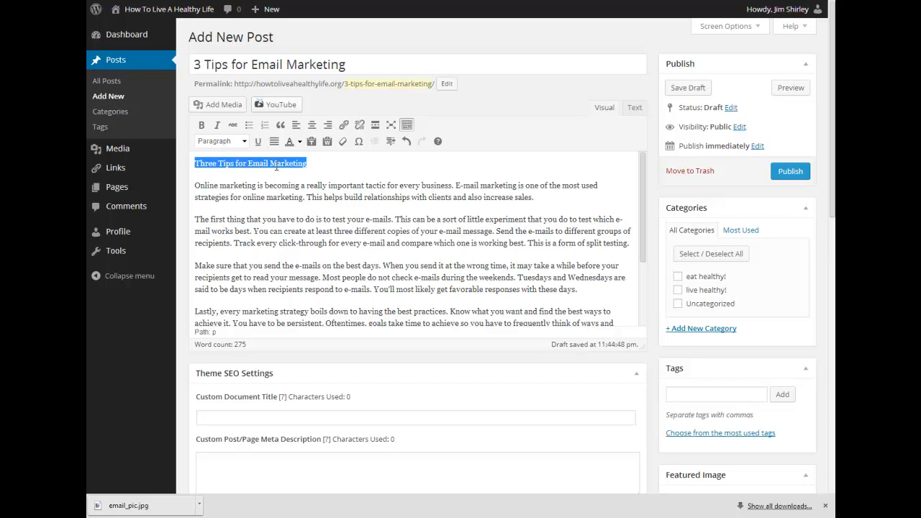
{"action": "left_click", "coordinate": [244, 143]}
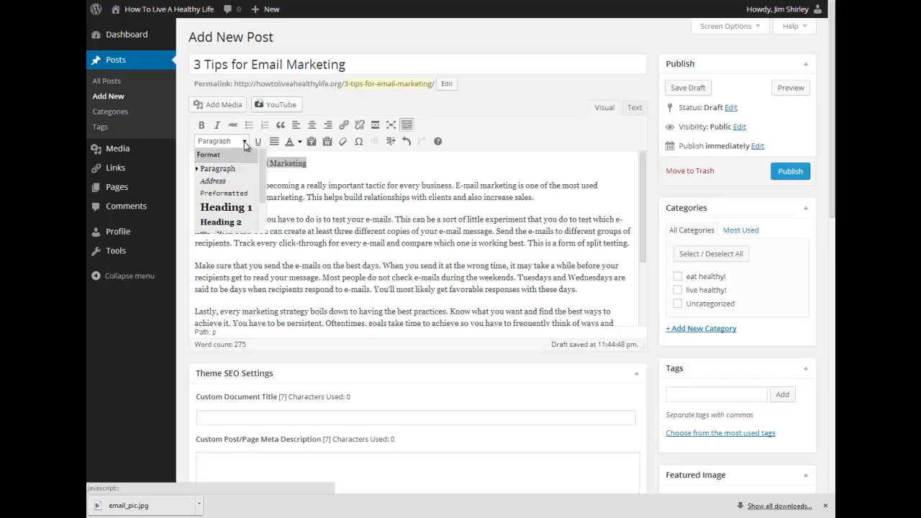
{"action": "left_click", "coordinate": [226, 208]}
{"action": "left_click", "coordinate": [333, 219]}
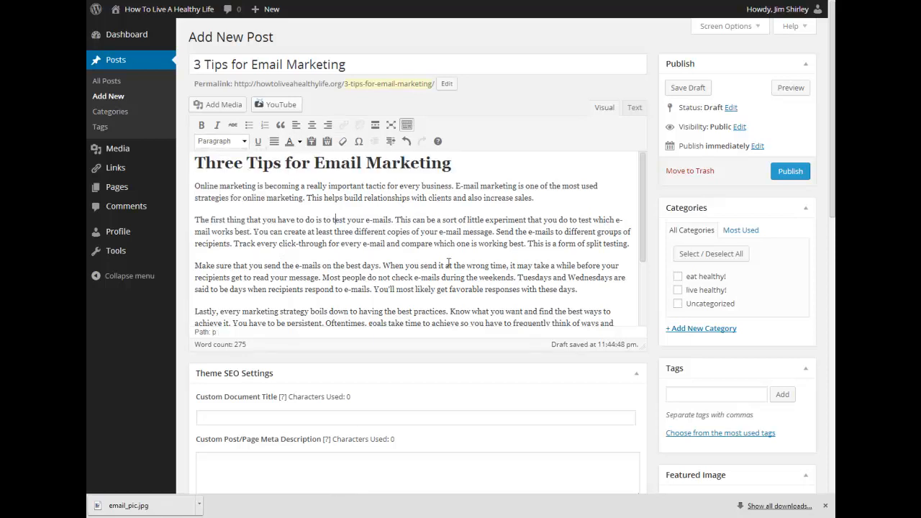
- Underline the sentence "This helps build relationships with clients and also increase sales" in the first paragraph
{"action": "left_click", "coordinate": [262, 164]}
{"action": "left_click", "coordinate": [225, 185]}
{"action": "left_click_drag", "start_coordinate": [307, 198], "coordinate": [534, 200]}
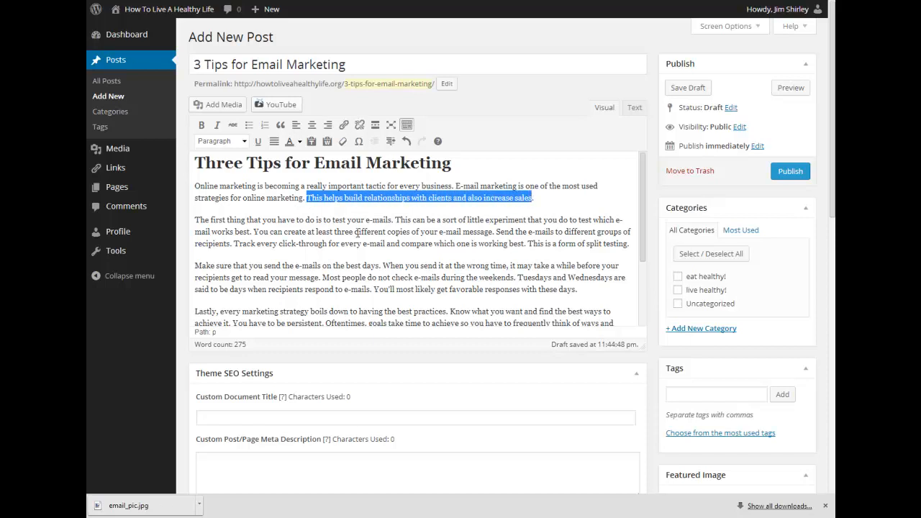
{"action": "left_click", "coordinate": [257, 141]}
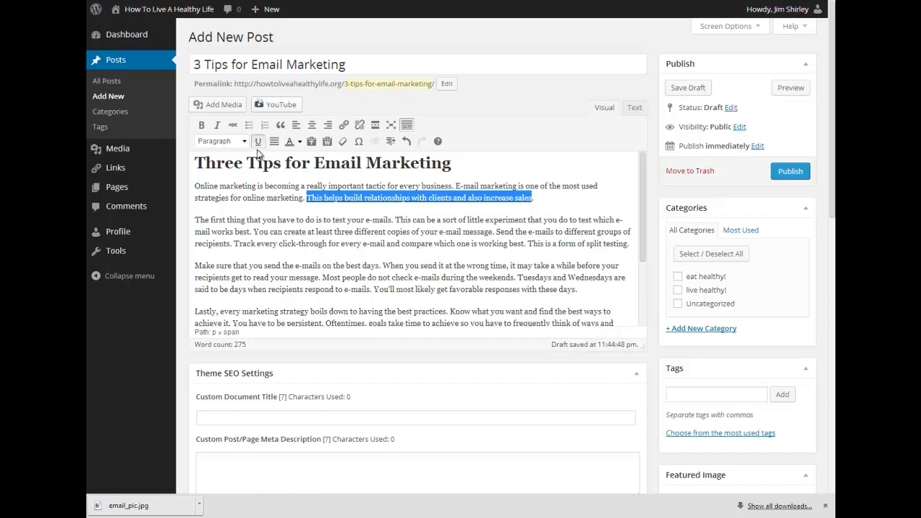
{"action": "left_click", "coordinate": [326, 289]}
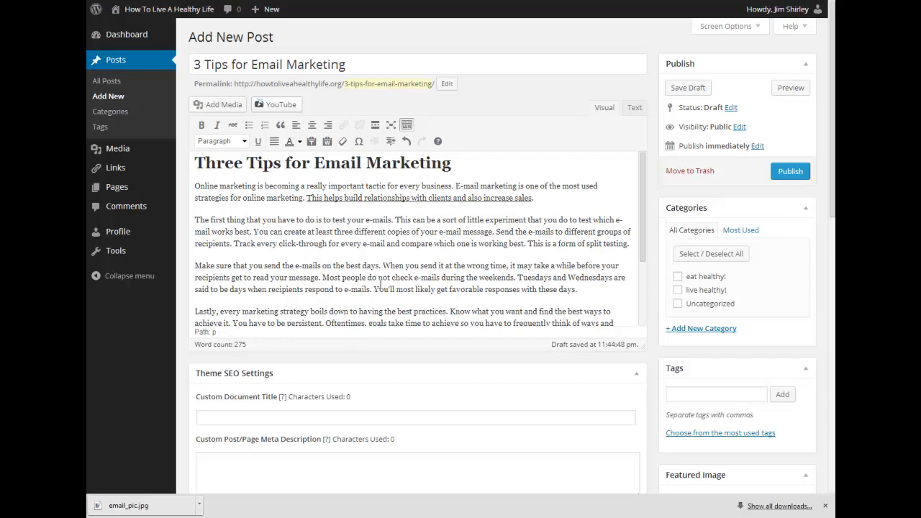
{"action": "left_click_drag", "start_coordinate": [641, 208], "coordinate": [641, 241]}
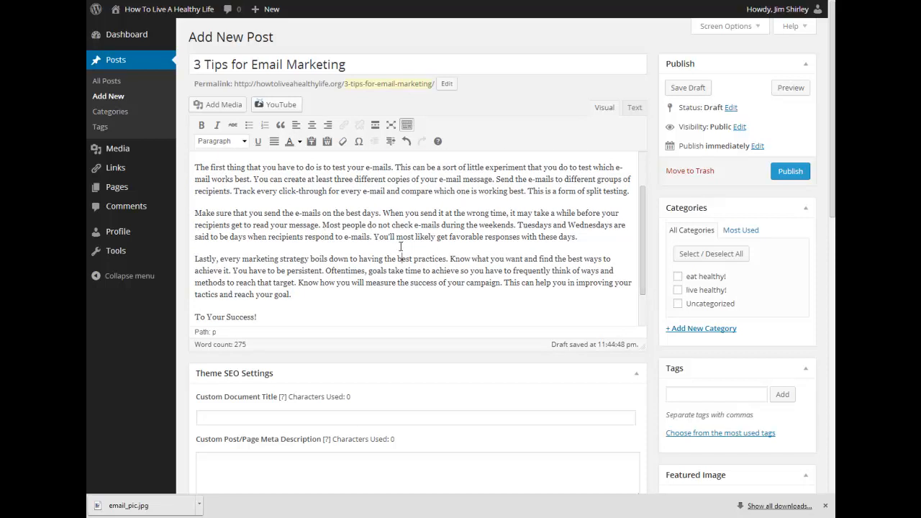
{"action": "left_click", "coordinate": [607, 241]}
{"action": "key", "text": "Return"}
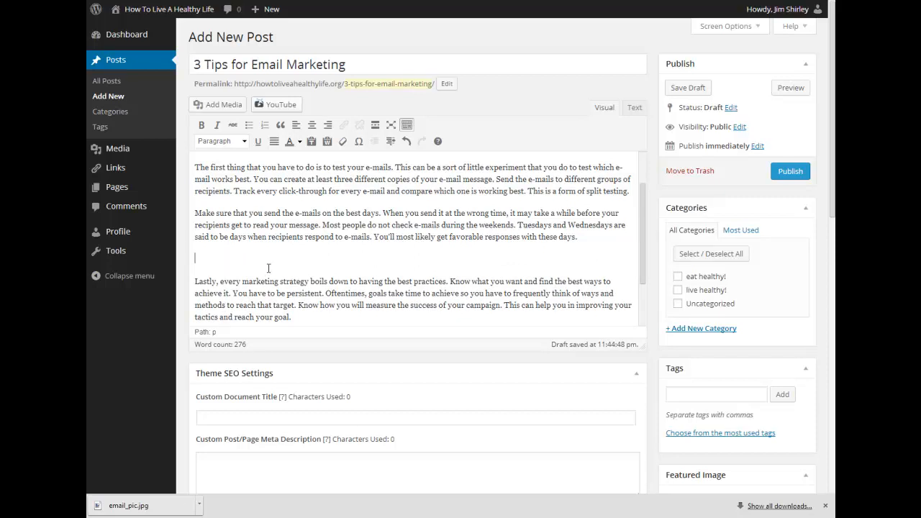
{"action": "key", "text": "BackSpace"}
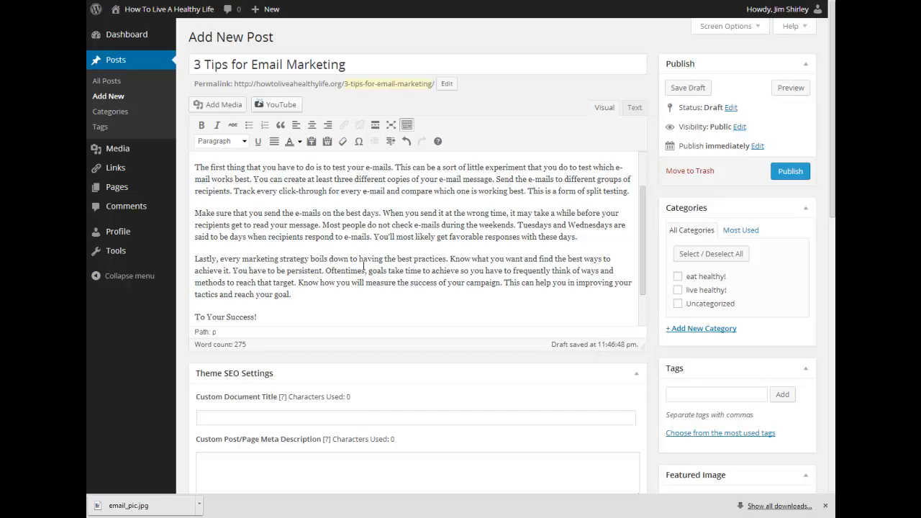
- Split the sentence "This is a form of split testing." off into its own paragraph
{"action": "left_click", "coordinate": [528, 190]}
{"action": "key", "text": "Return"}
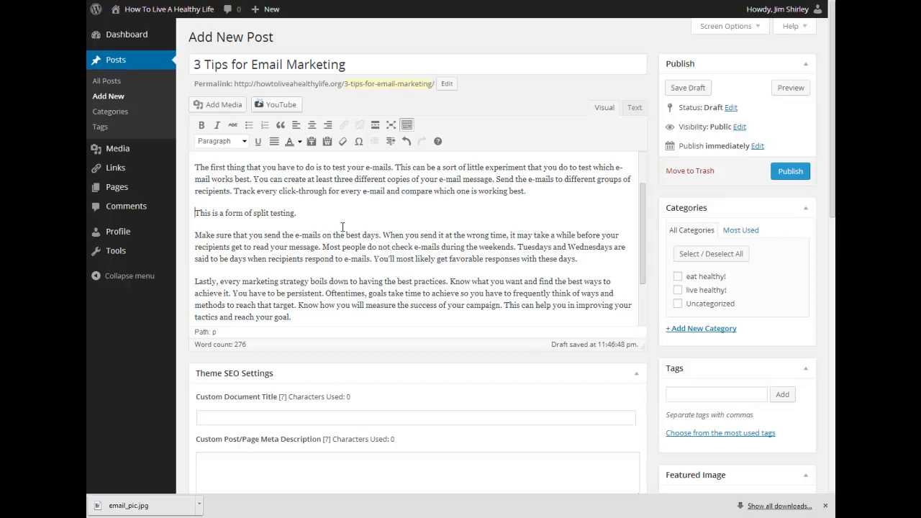
- Center the heading "Three Tips for Email Marketing" at the start of the body
{"action": "scroll", "coordinate": [340, 226], "scroll_direction": "up", "scroll_amount": 2}
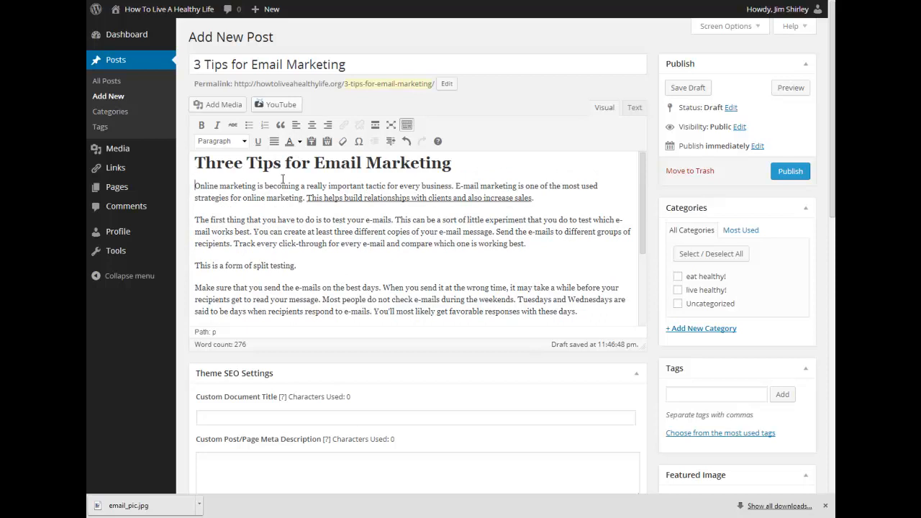
{"action": "left_click", "coordinate": [192, 161]}
{"action": "left_click", "coordinate": [312, 125]}
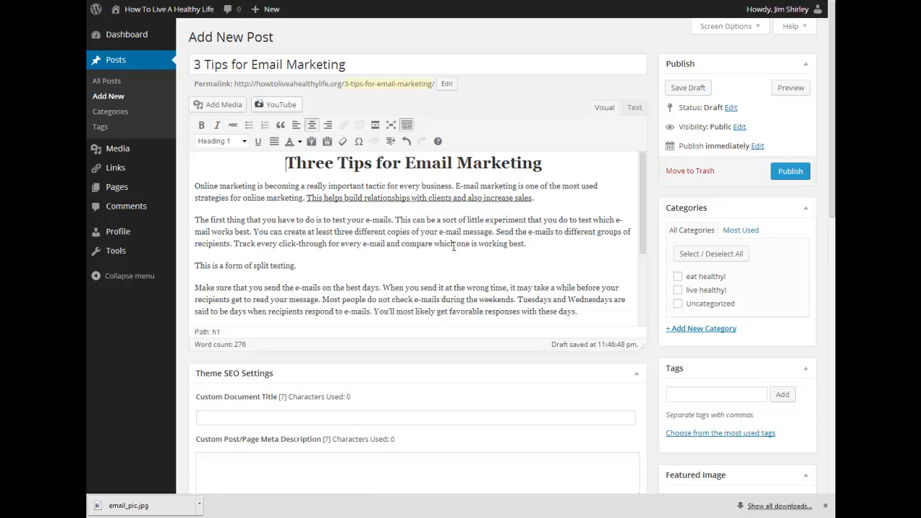
- Make the "P.S." at the start of the final paragraph bold
{"action": "mouse_move", "coordinate": [639, 187]}
{"action": "left_mouse_down"}
{"action": "mouse_move", "coordinate": [639, 204]}
{"action": "mouse_move", "coordinate": [643, 188]}
{"action": "left_mouse_up"}
{"action": "left_click_drag", "start_coordinate": [644, 218], "coordinate": [645, 283]}
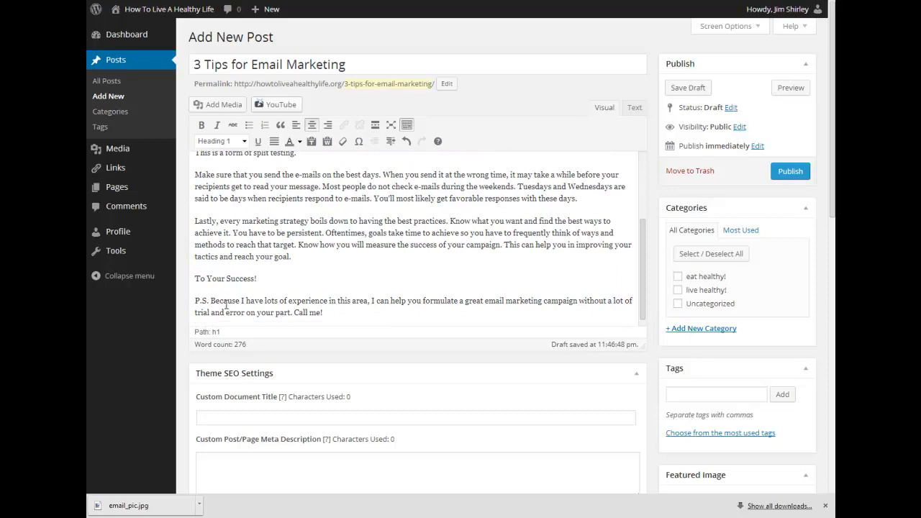
{"action": "left_click_drag", "start_coordinate": [210, 302], "coordinate": [195, 302]}
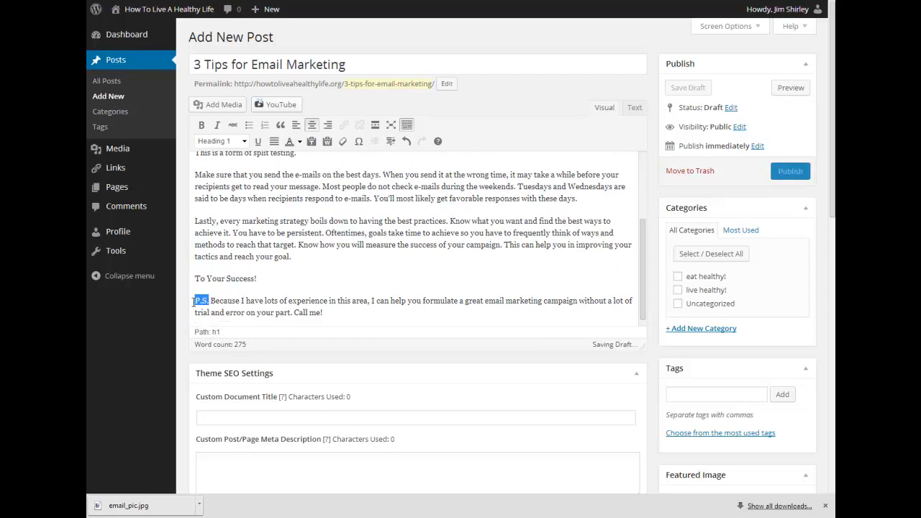
{"action": "left_click", "coordinate": [202, 124]}
{"action": "left_click", "coordinate": [351, 313]}
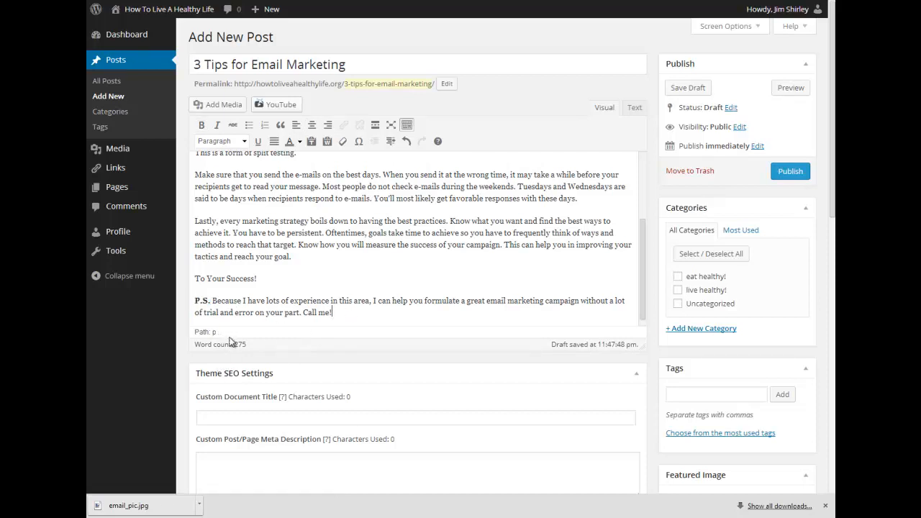
- Change the text color of the closing line "To Your Success!" to maroon
{"action": "left_click_drag", "start_coordinate": [259, 279], "coordinate": [183, 280]}
{"action": "left_click", "coordinate": [299, 142]}
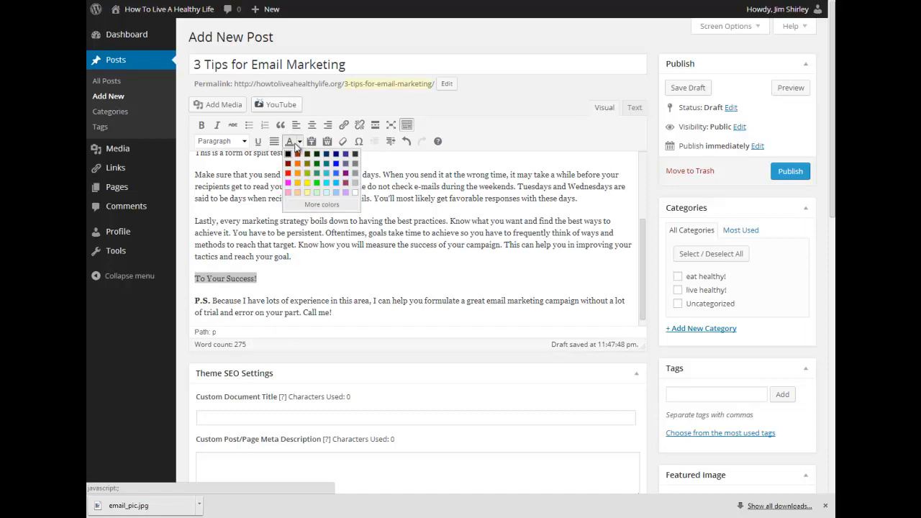
{"action": "left_click", "coordinate": [349, 186]}
{"action": "left_click", "coordinate": [340, 276]}
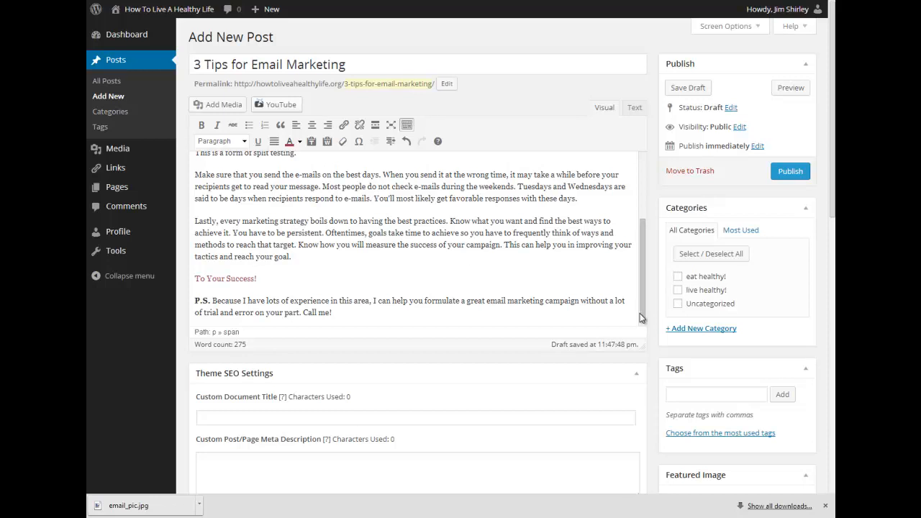
- Add an empty paragraph directly below the centered heading in the post body
{"action": "left_click_drag", "start_coordinate": [639, 313], "coordinate": [645, 241]}
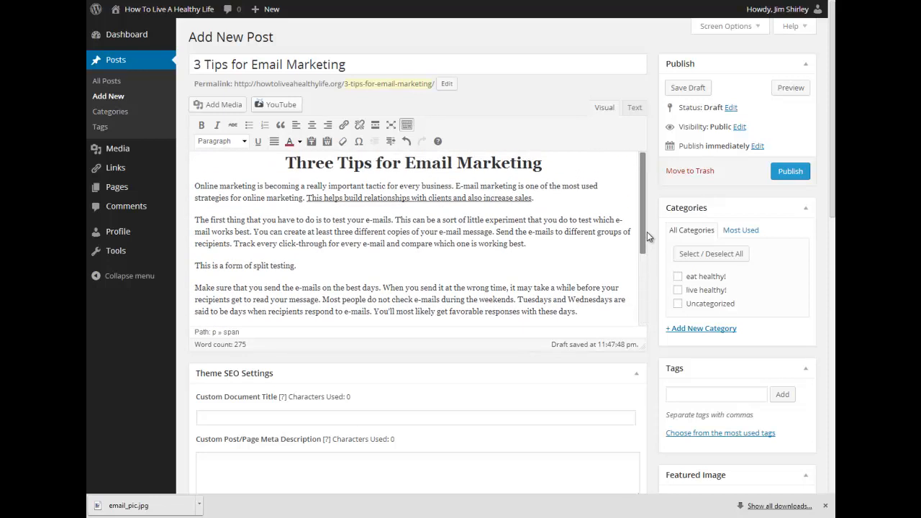
{"action": "left_click", "coordinate": [547, 181]}
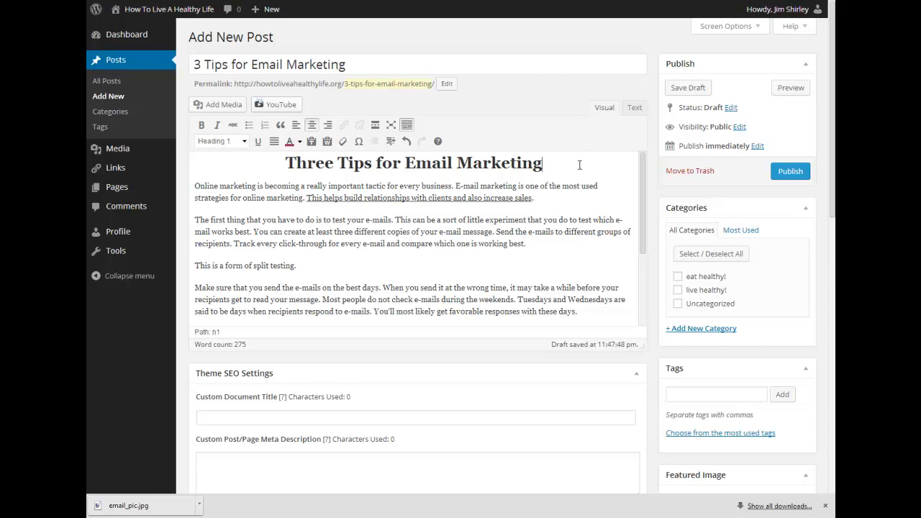
{"action": "key", "text": "Return"}
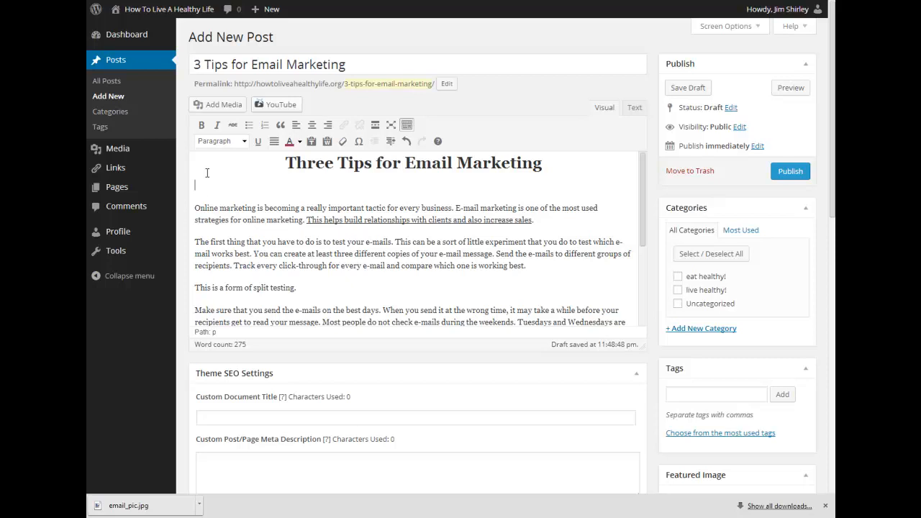
- Upload the email_pic image from the Pictures library to the post's media
{"action": "left_click", "coordinate": [216, 106]}
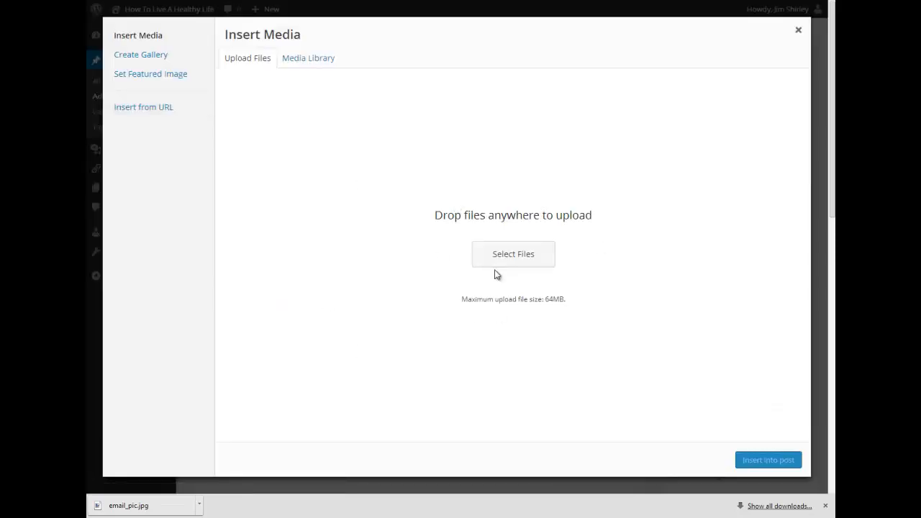
{"action": "left_click", "coordinate": [308, 59]}
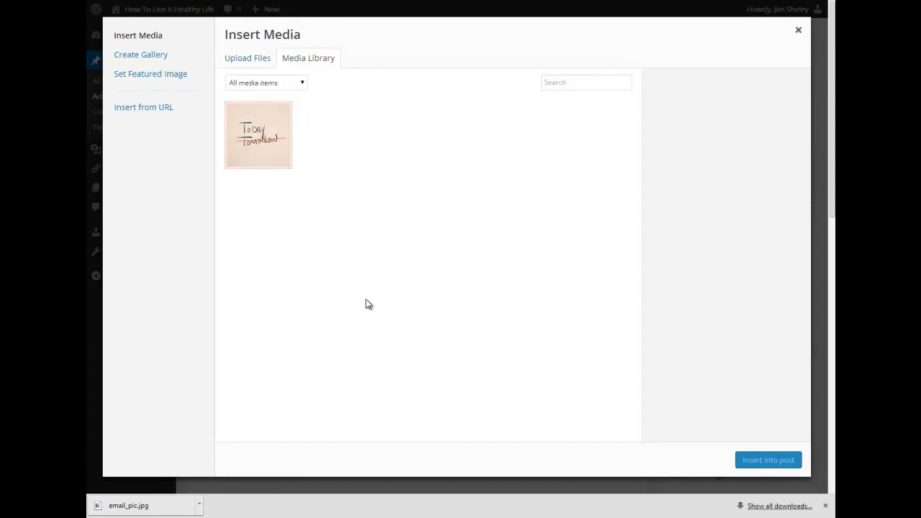
{"action": "left_click", "coordinate": [261, 61]}
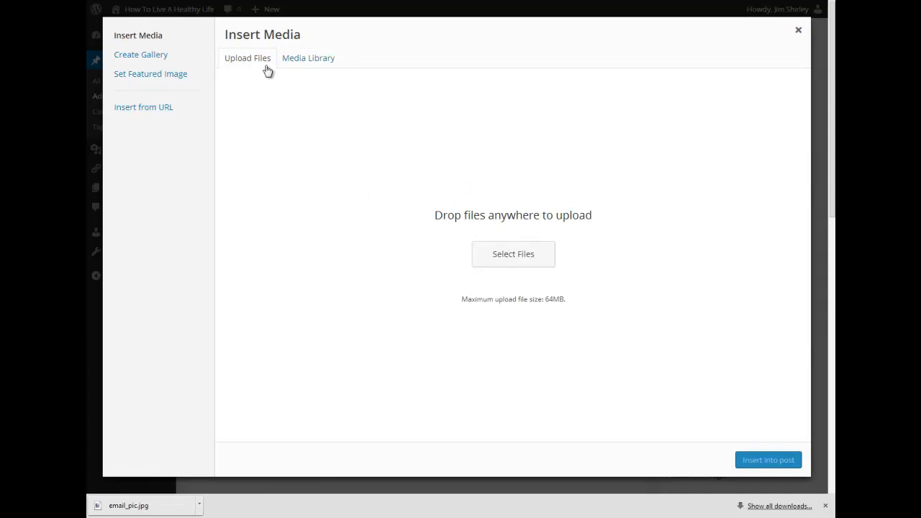
{"action": "left_click", "coordinate": [507, 258]}
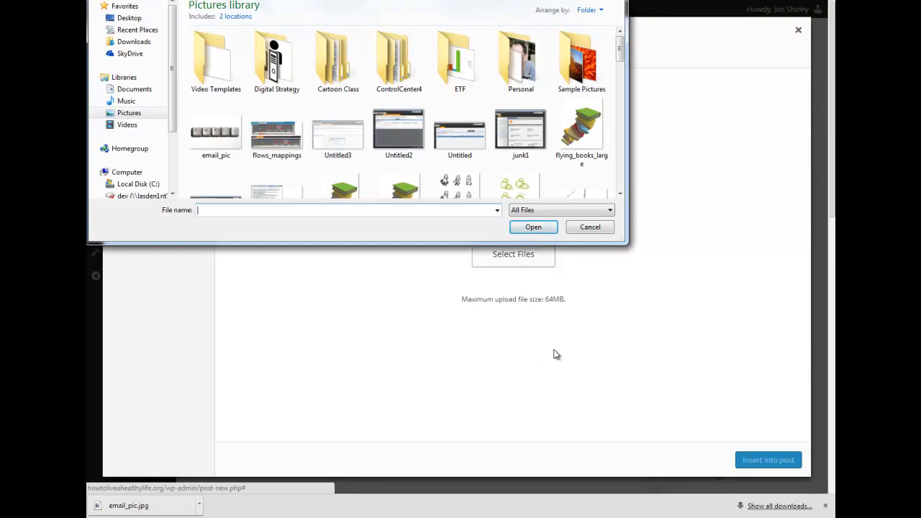
{"action": "left_click", "coordinate": [213, 146]}
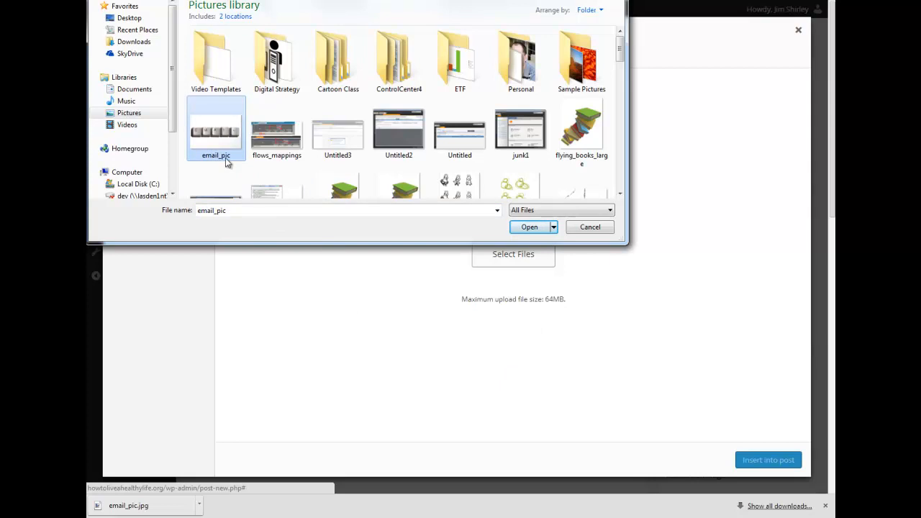
{"action": "left_click", "coordinate": [531, 227]}
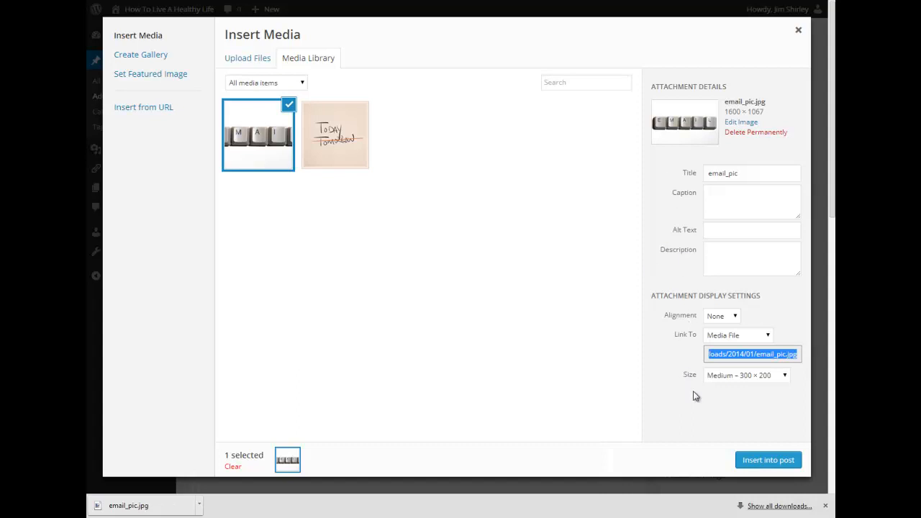
- Give the uploaded image the caption "3 Email Marketing TIps" and the alt text "Email Marketing"
{"action": "left_click", "coordinate": [735, 203]}
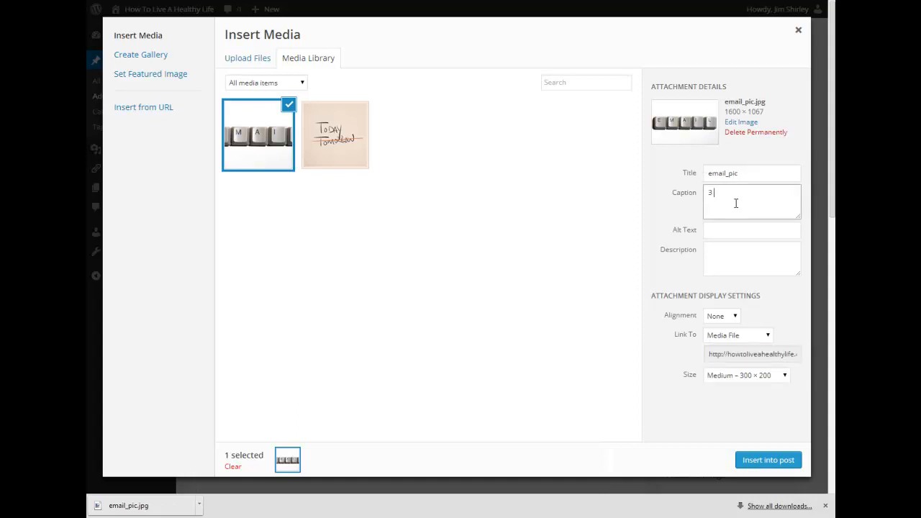
{"action": "type", "text": "3 Email Marketing Tips"}
{"action": "key", "text": "Tab"}
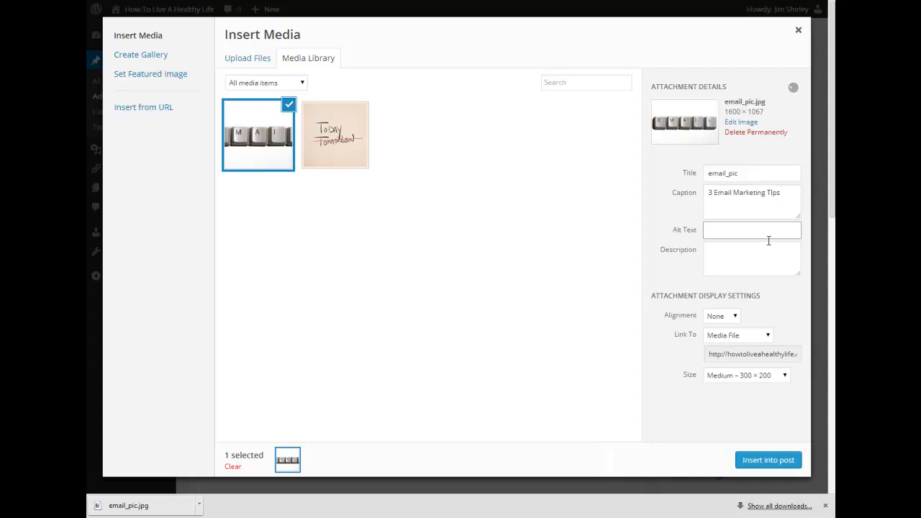
{"action": "type", "text": "Email Marketing"}
{"action": "left_click", "coordinate": [753, 262]}
- Insert the image into the post with Center alignment, link set to None and size Medium – 300 × 200
{"action": "left_click", "coordinate": [741, 316]}
{"action": "left_click", "coordinate": [720, 335]}
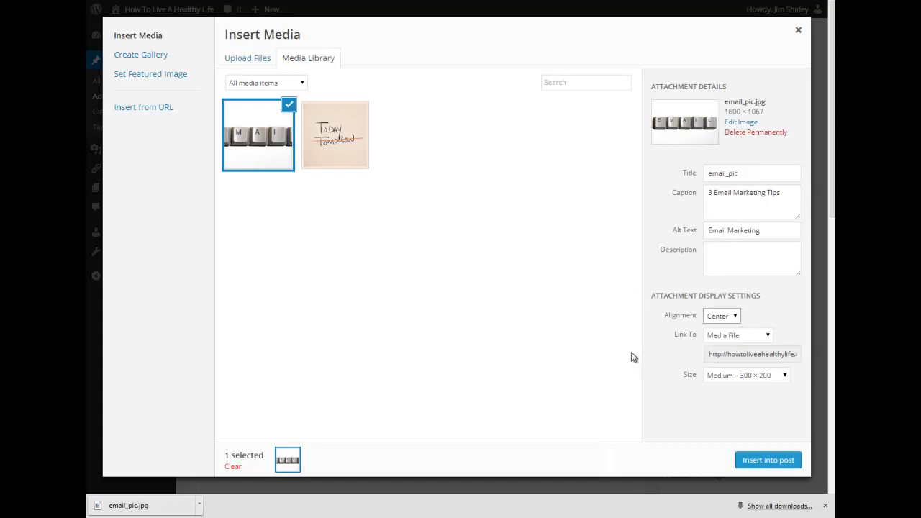
{"action": "left_click", "coordinate": [763, 335]}
{"action": "left_click", "coordinate": [748, 377]}
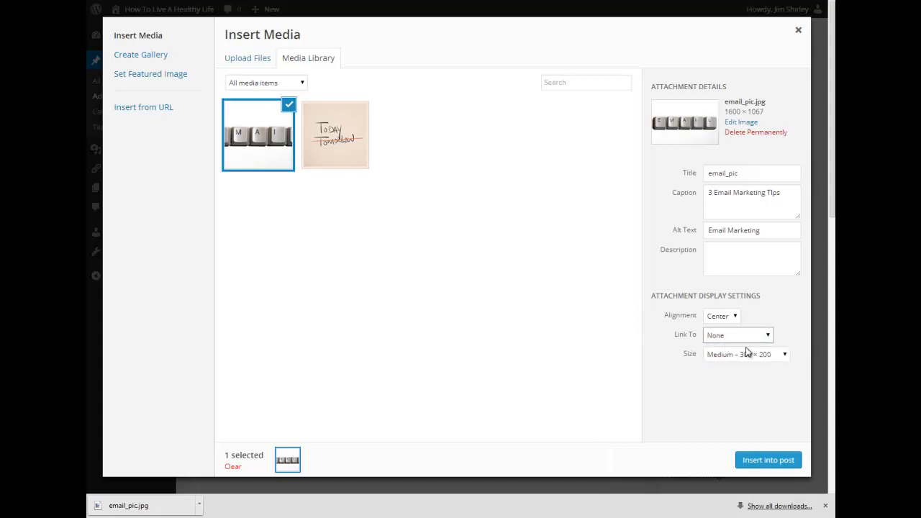
{"action": "left_click", "coordinate": [784, 355]}
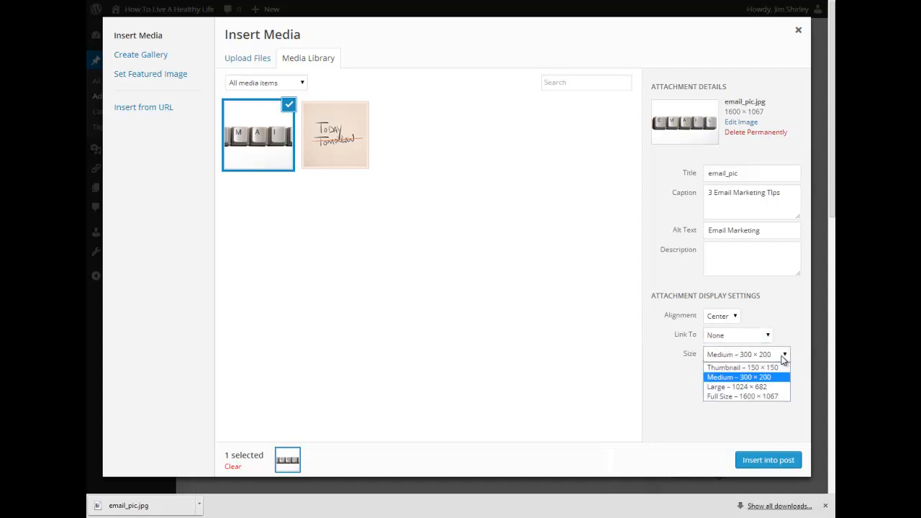
{"action": "left_click", "coordinate": [741, 377]}
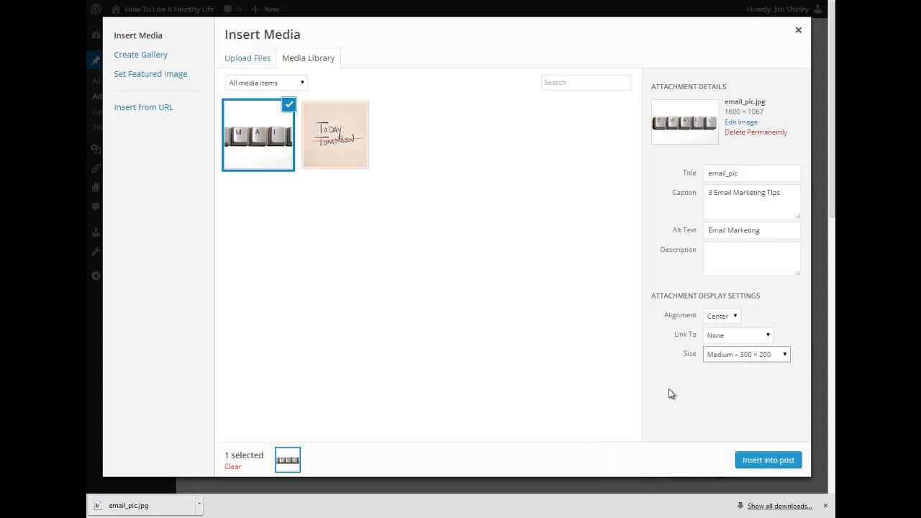
{"action": "left_click", "coordinate": [769, 460]}
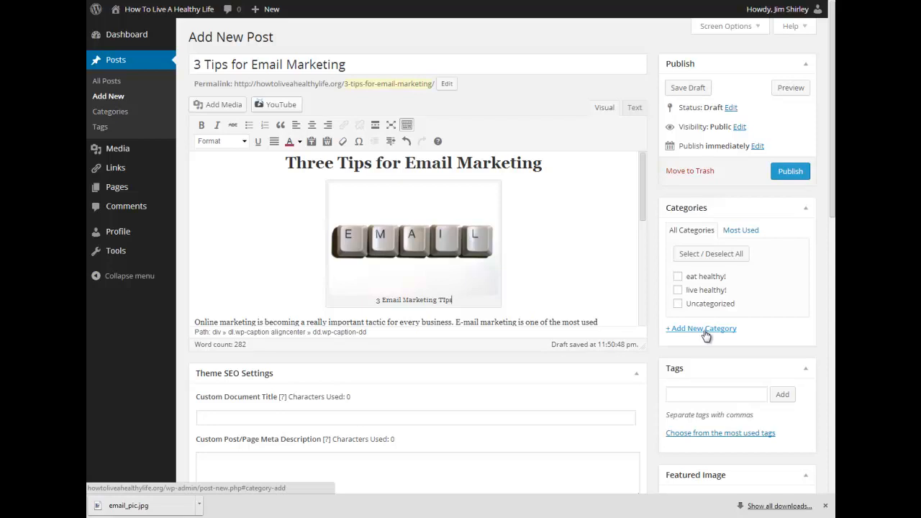
- Add a new category named "Personal" to the post
{"action": "left_click", "coordinate": [705, 330]}
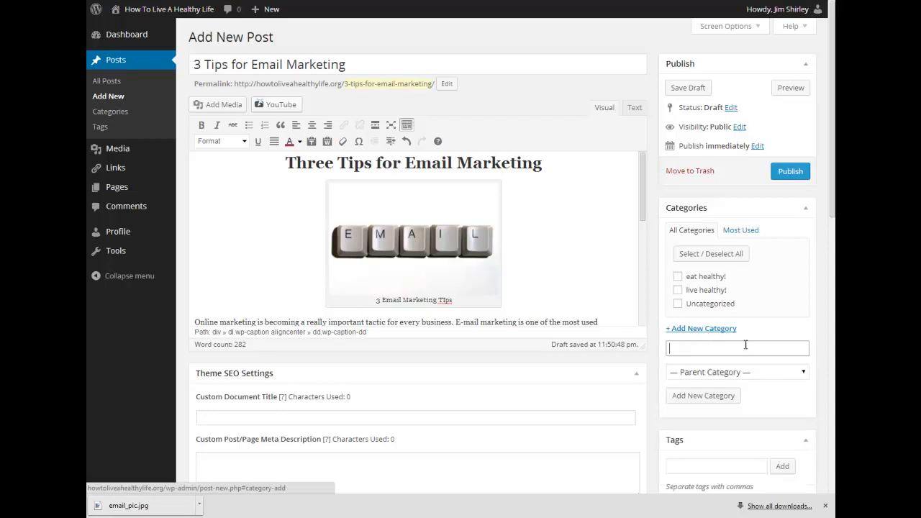
{"action": "type", "text": "Personal"}
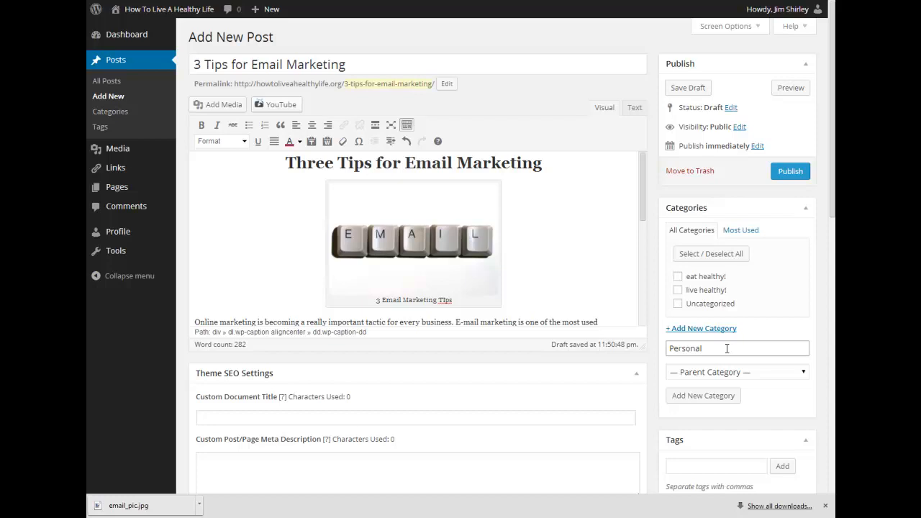
{"action": "left_click", "coordinate": [702, 398]}
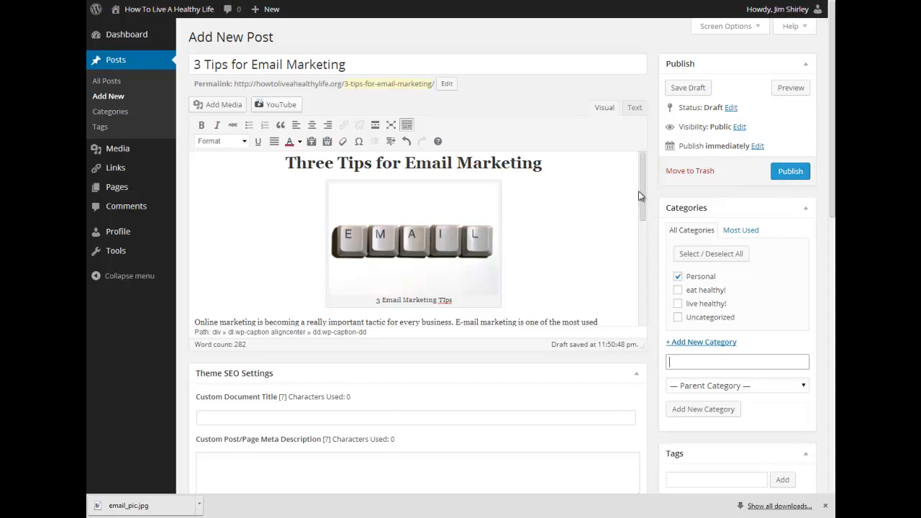
- Preview the post and check its heading, image, body text formatting and category on the site
{"action": "mouse_move", "coordinate": [642, 189]}
{"action": "left_mouse_down"}
{"action": "mouse_move", "coordinate": [650, 308]}
{"action": "mouse_move", "coordinate": [655, 184]}
{"action": "left_mouse_up"}
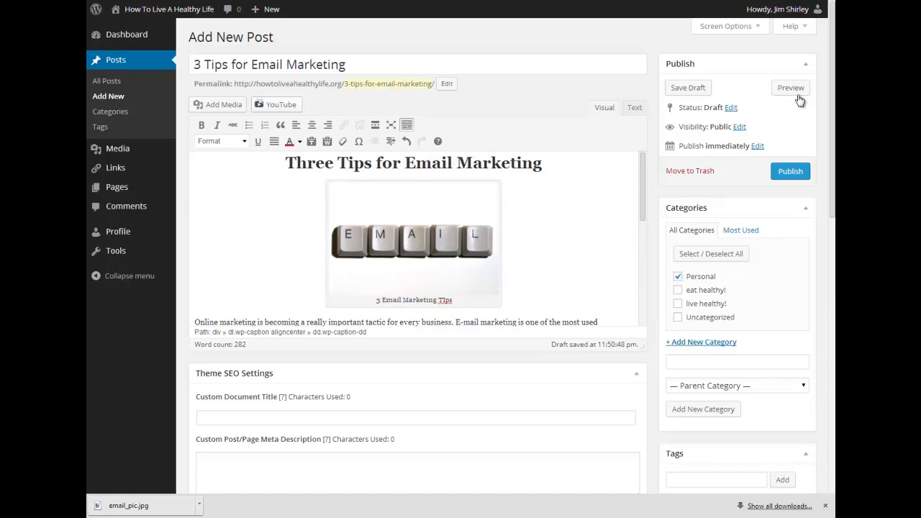
{"action": "left_click", "coordinate": [790, 88]}
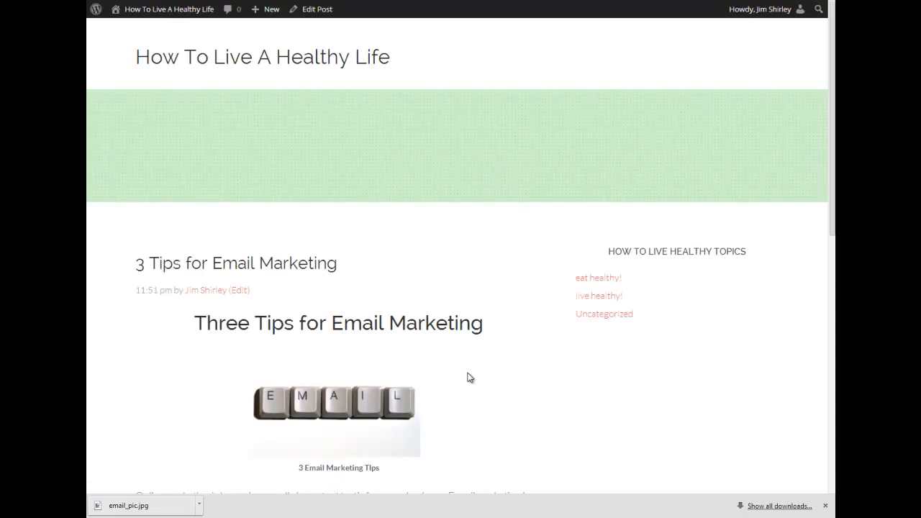
{"action": "scroll", "coordinate": [469, 377], "scroll_direction": "down", "scroll_amount": 3}
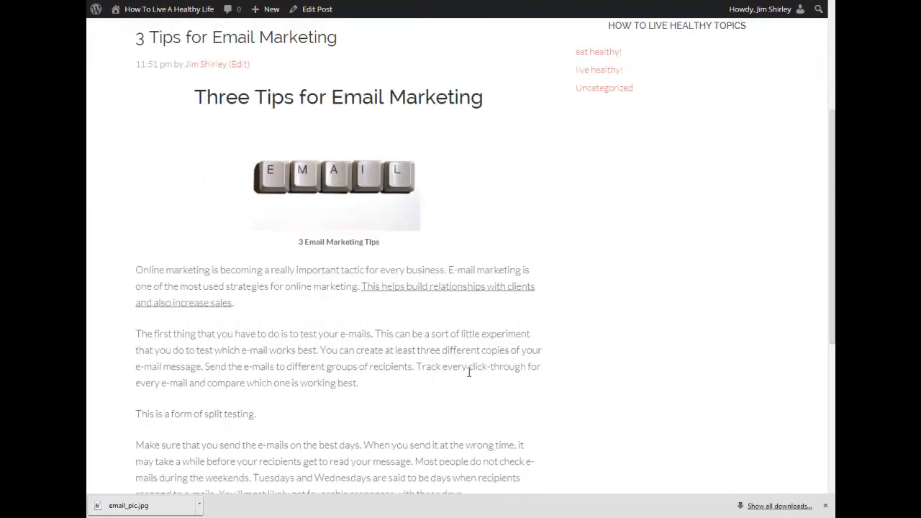
{"action": "scroll", "coordinate": [469, 371], "scroll_direction": "down", "scroll_amount": 4}
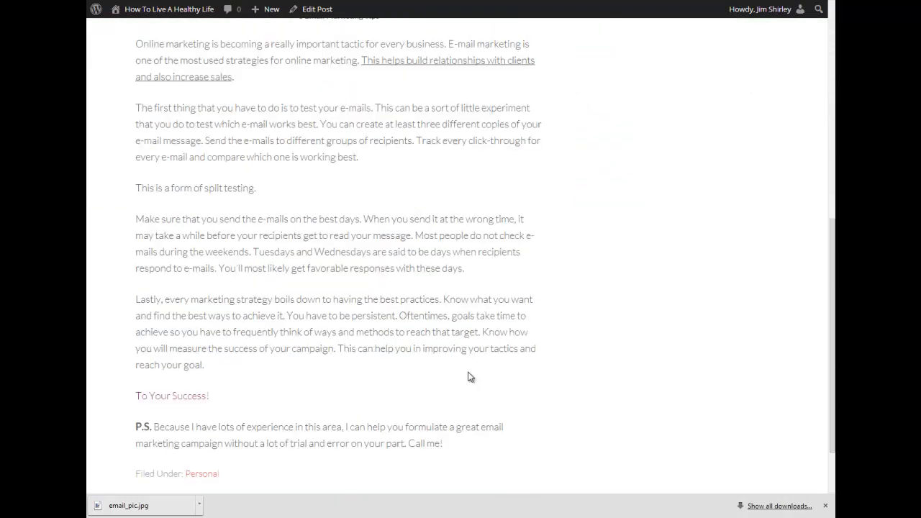
{"action": "scroll", "coordinate": [469, 377], "scroll_direction": "up", "scroll_amount": 1}
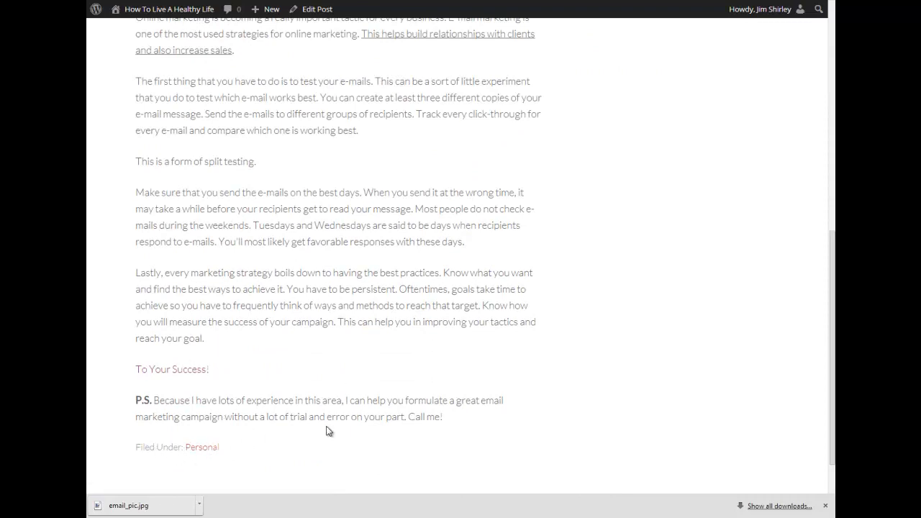
{"action": "scroll", "coordinate": [326, 430], "scroll_direction": "up", "scroll_amount": 4}
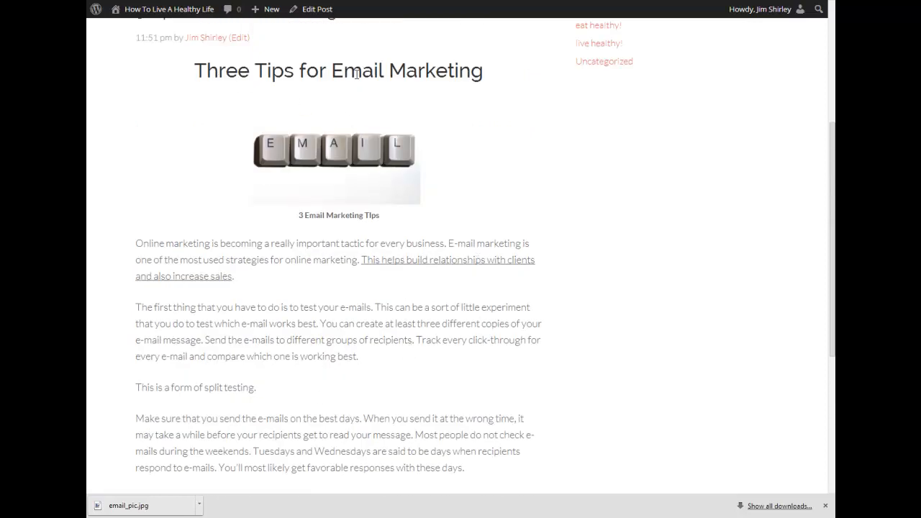
{"action": "scroll", "coordinate": [445, 173], "scroll_direction": "up", "scroll_amount": 2}
{"action": "scroll", "coordinate": [440, 176], "scroll_direction": "up", "scroll_amount": 2}
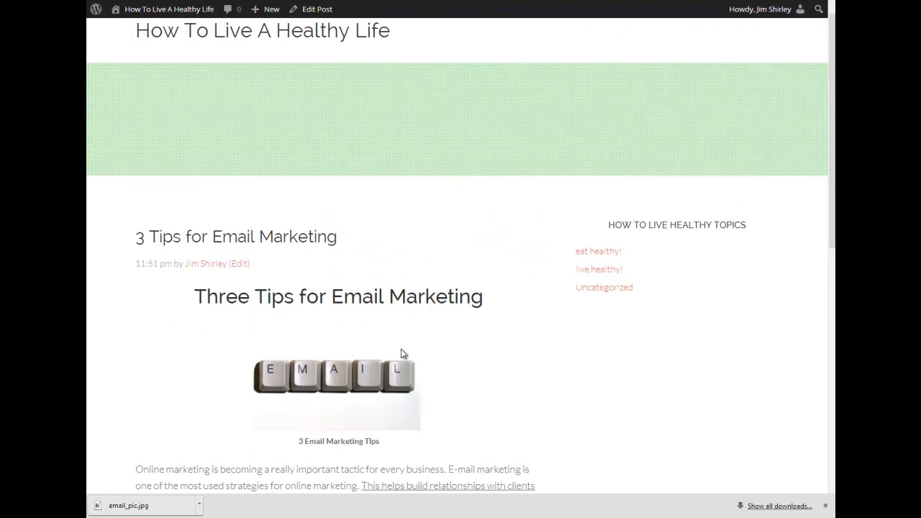
- Return from the preview to editing the post and publish it
{"action": "left_click", "coordinate": [315, 14]}
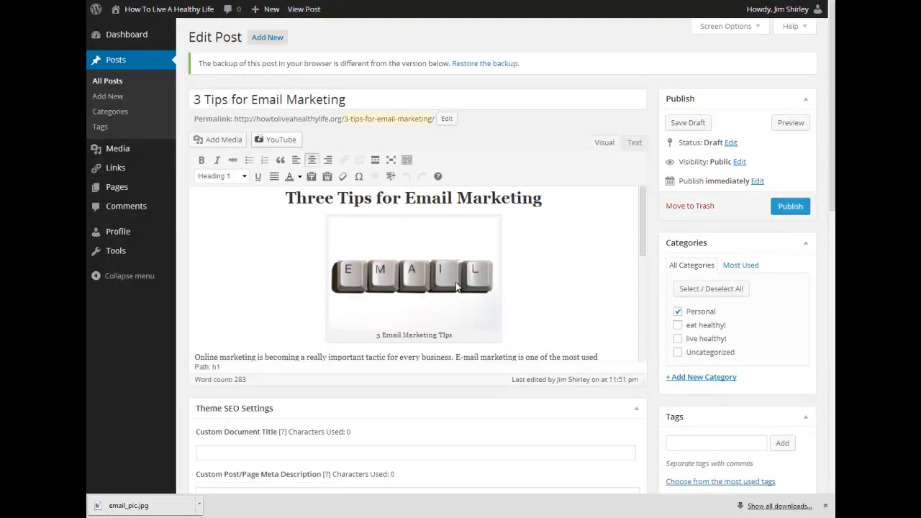
{"action": "left_click", "coordinate": [789, 208]}
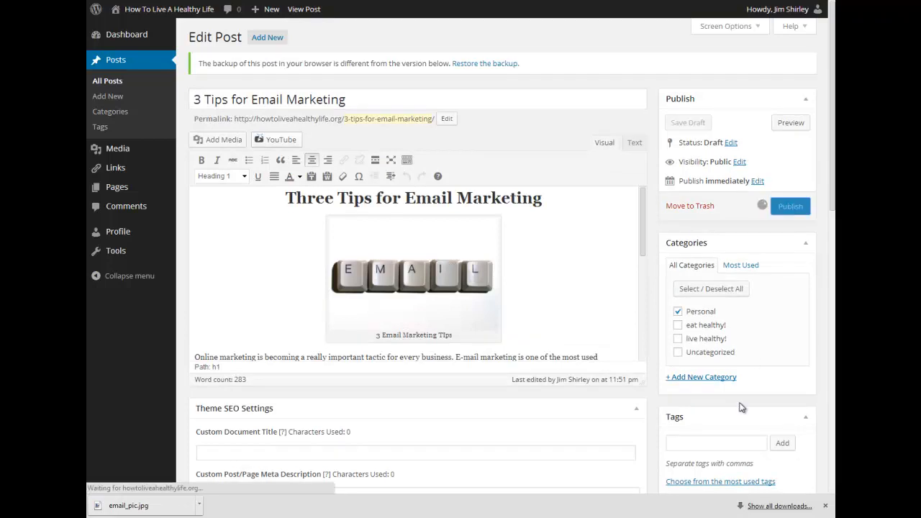